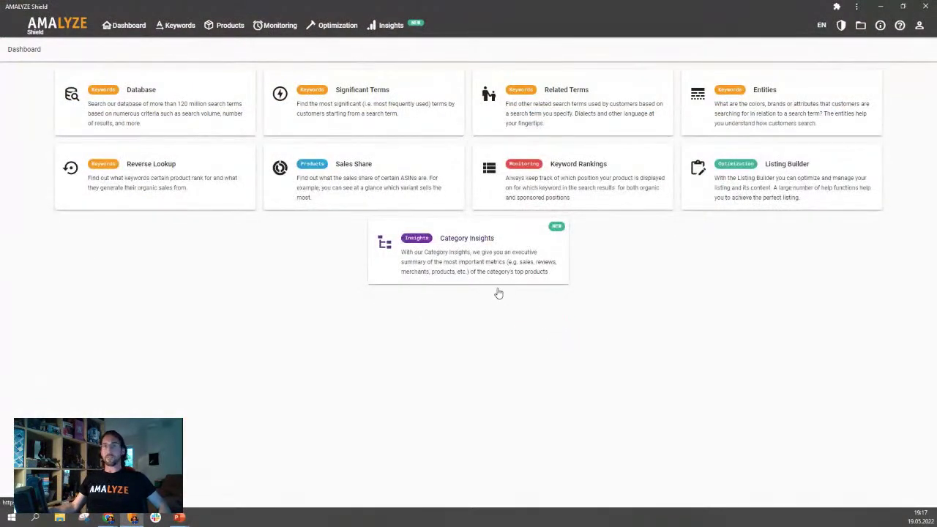
- Run Category Insights on amazon.com for Home & Kitchen > Lighting & Ceiling Fans > Novelty Lighting > LED Strip Lights
{"action": "left_click", "coordinate": [468, 256]}
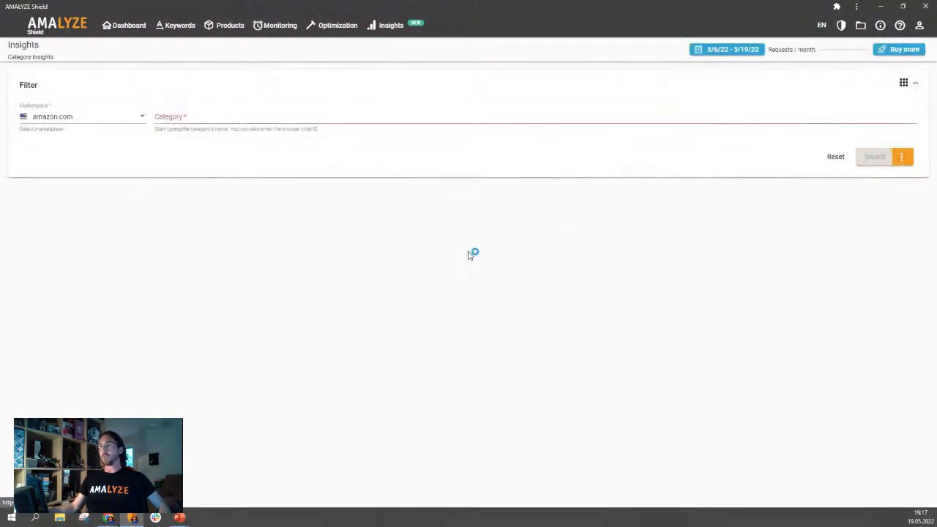
{"action": "left_click", "coordinate": [187, 118]}
{"action": "type", "text": "led"}
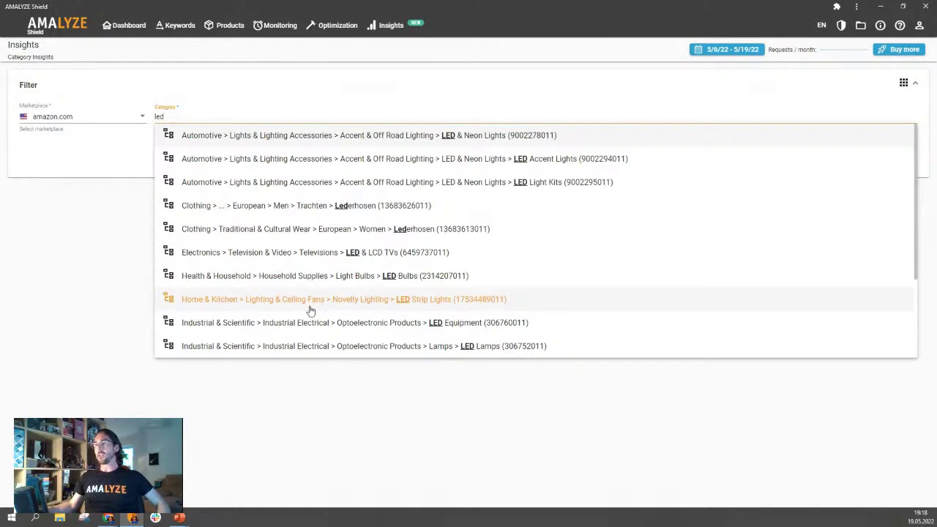
{"action": "left_click", "coordinate": [416, 306]}
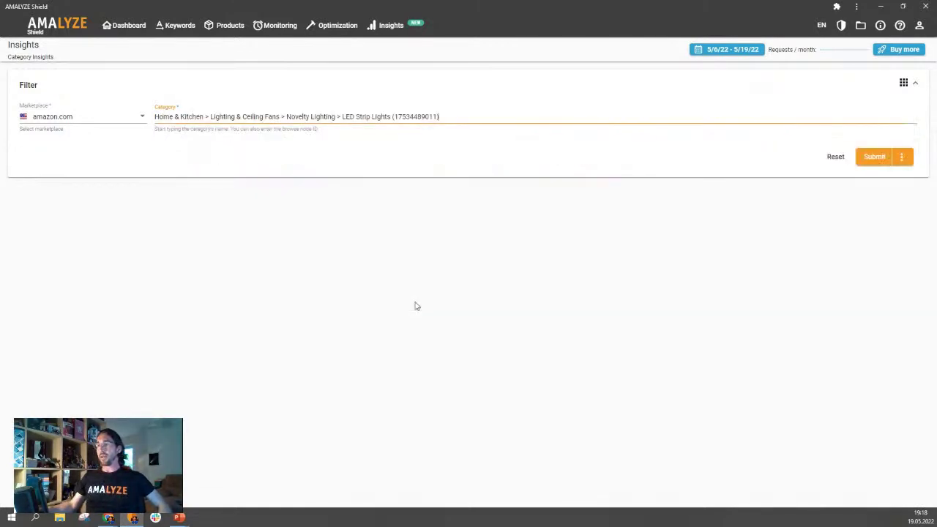
{"action": "left_click", "coordinate": [874, 158]}
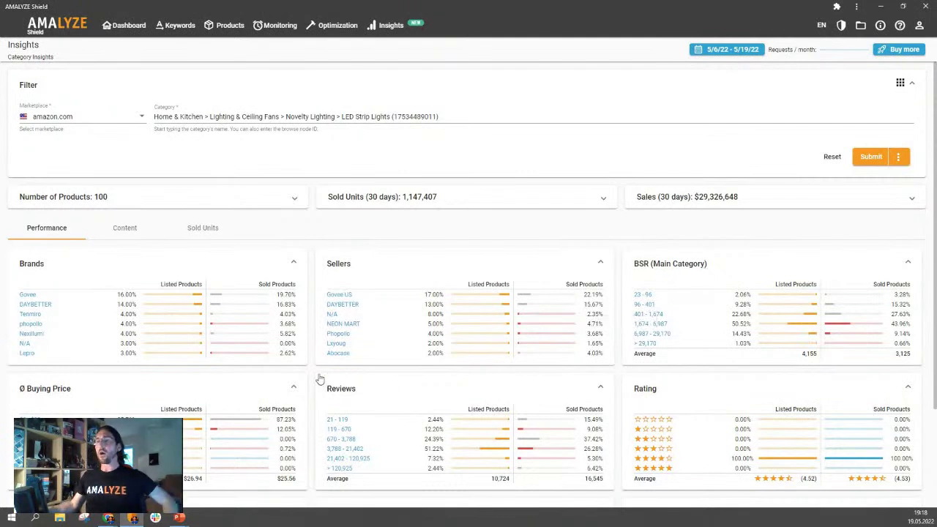
- Examine the category's sold units, sales, available date ranges, and the brands' shares of listed and sold products
{"action": "mouse_move", "coordinate": [411, 202]}
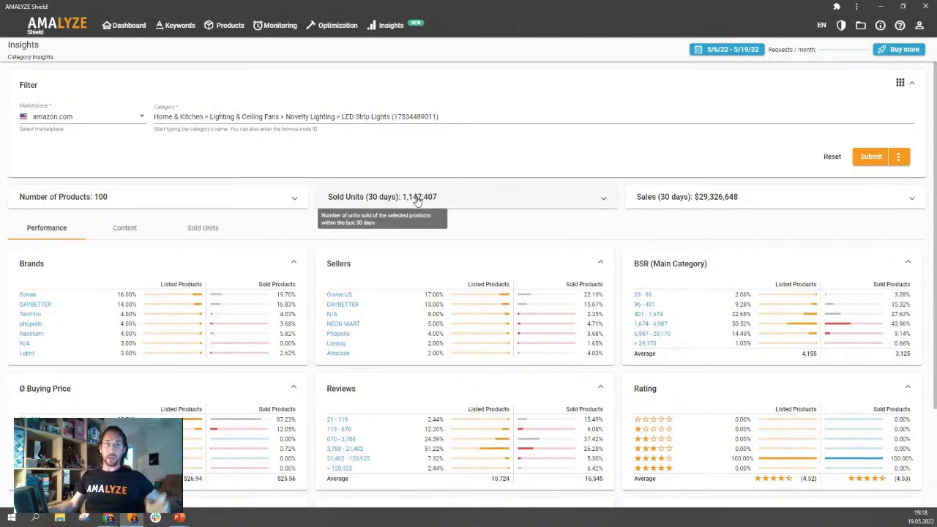
{"action": "mouse_move", "coordinate": [679, 202]}
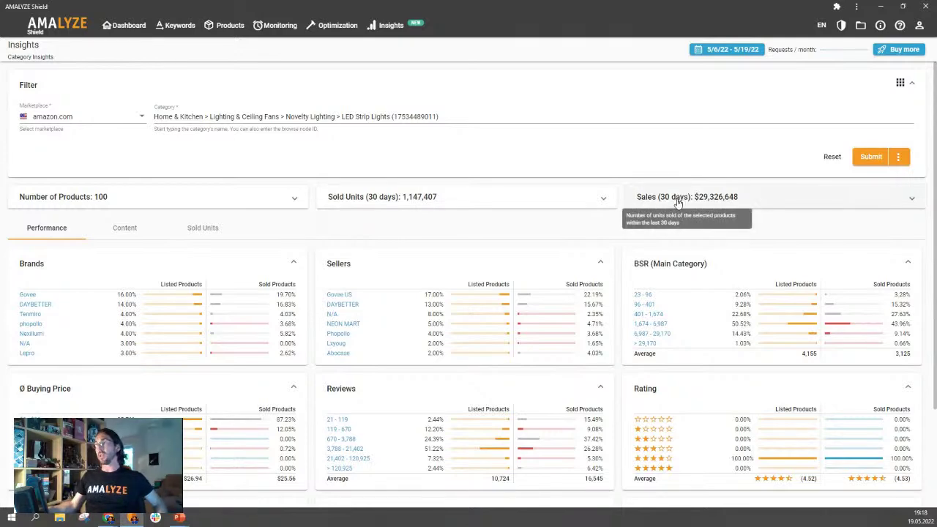
{"action": "left_click", "coordinate": [734, 49]}
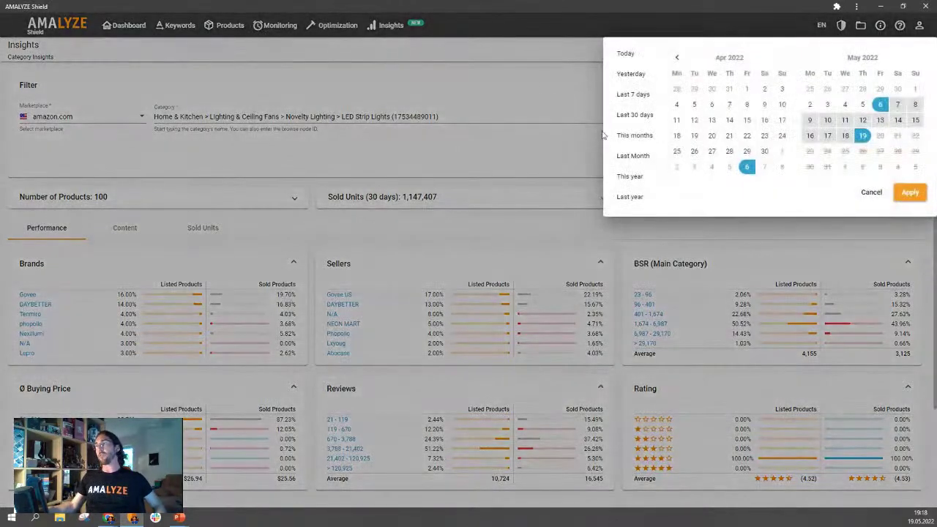
{"action": "left_click", "coordinate": [555, 73]}
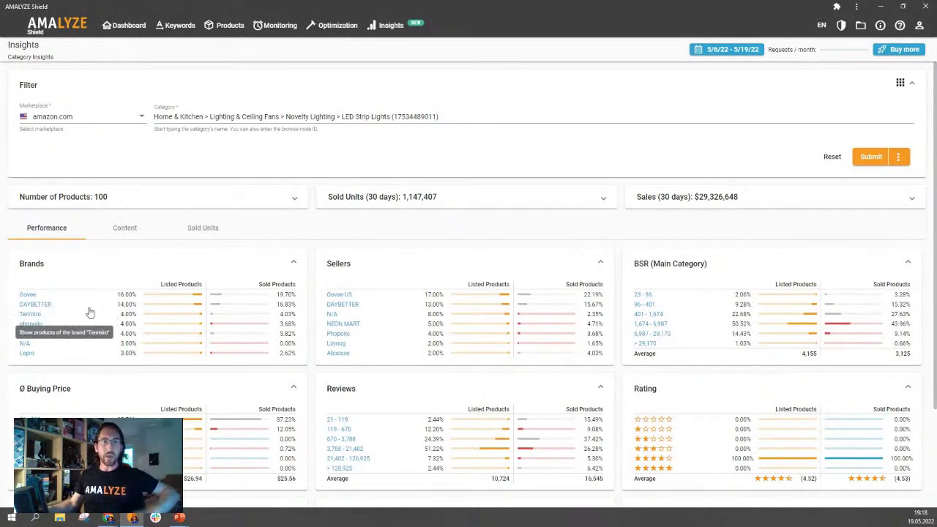
{"action": "mouse_move", "coordinate": [124, 303]}
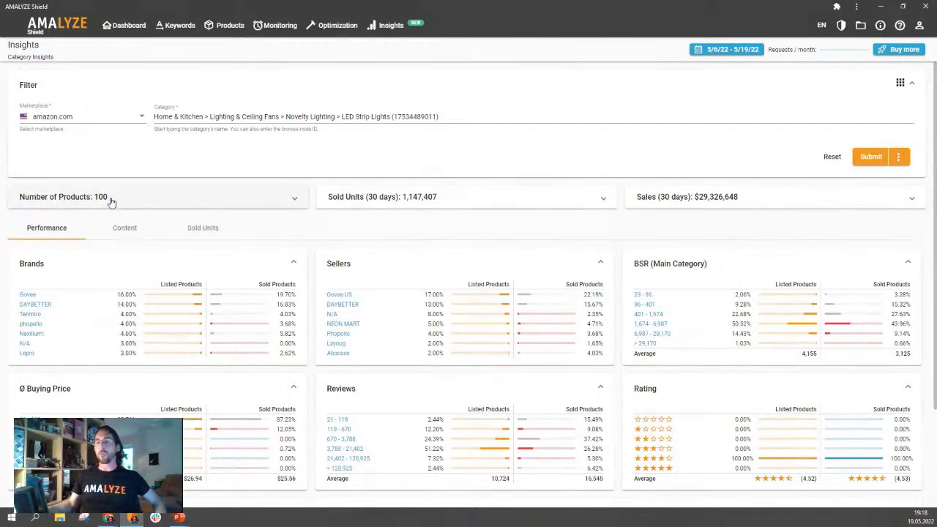
{"action": "mouse_move", "coordinate": [288, 297]}
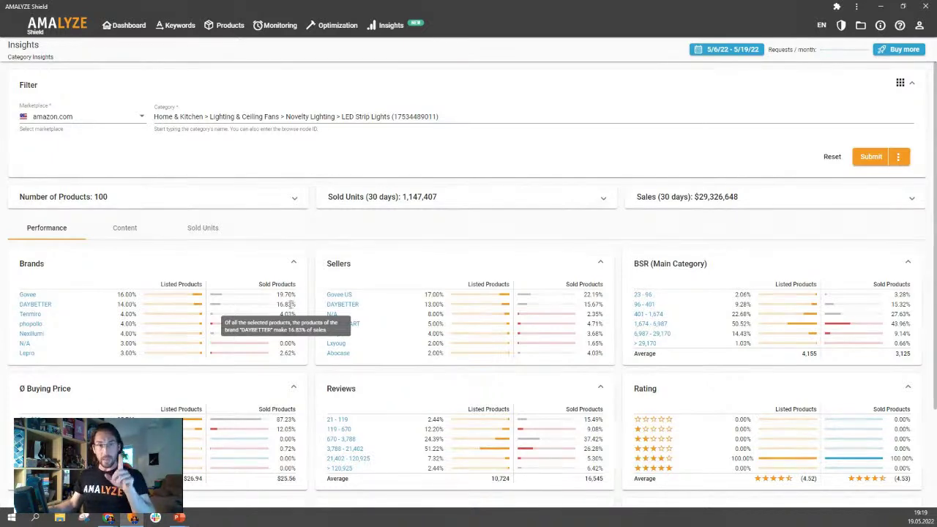
- In the category's content statistics, list the products with a title length of 120 - 160 characters and look through them
{"action": "left_click", "coordinate": [124, 230]}
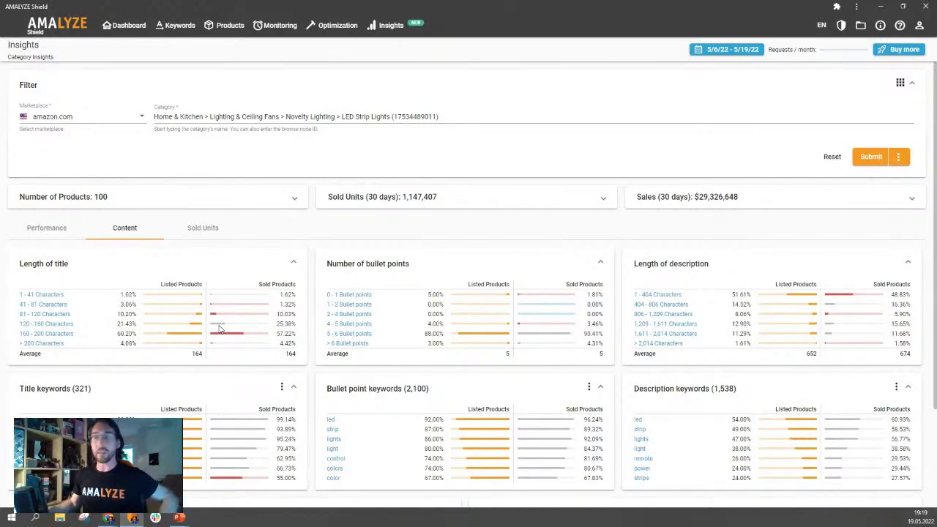
{"action": "left_click", "coordinate": [59, 324]}
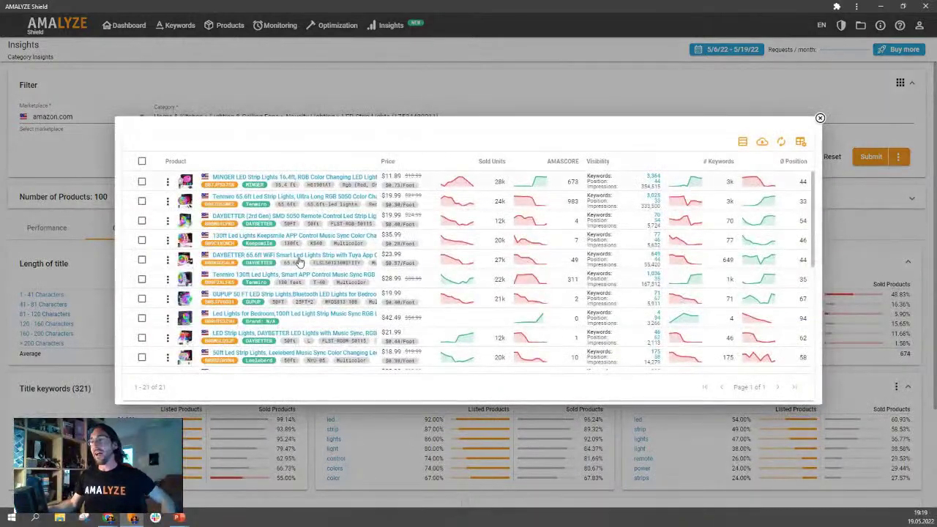
{"action": "scroll", "coordinate": [293, 267], "scroll_direction": "down", "scroll_amount": 5}
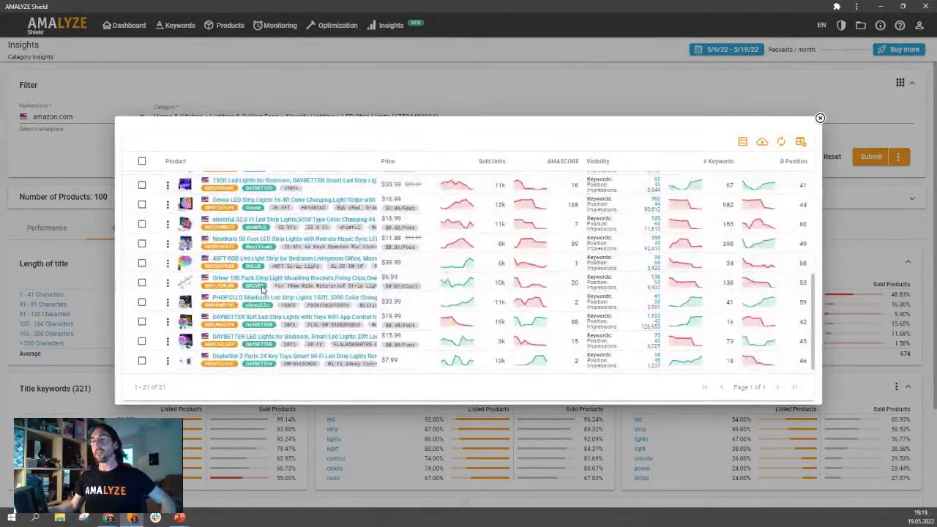
{"action": "scroll", "coordinate": [262, 290], "scroll_direction": "up", "scroll_amount": 5}
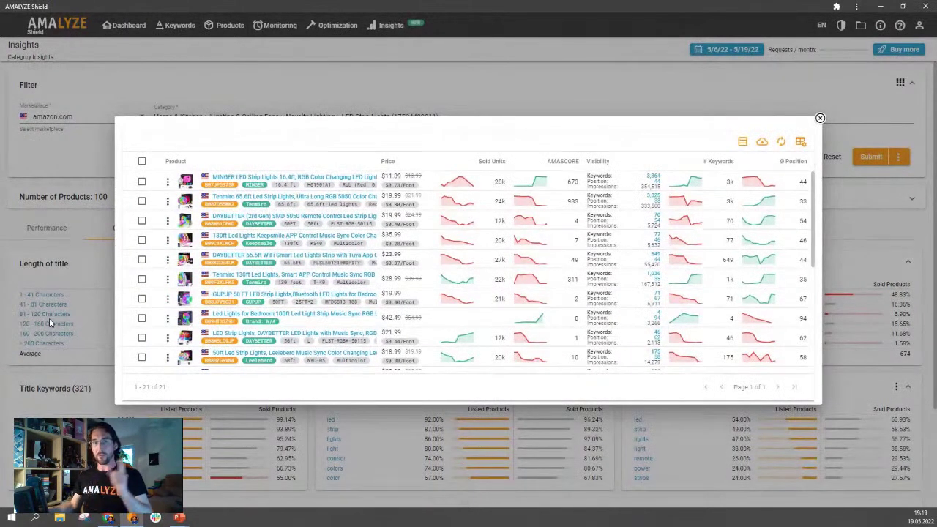
- Select all listed products, check the export options, and open the selection in Sales Share
{"action": "left_click", "coordinate": [142, 162]}
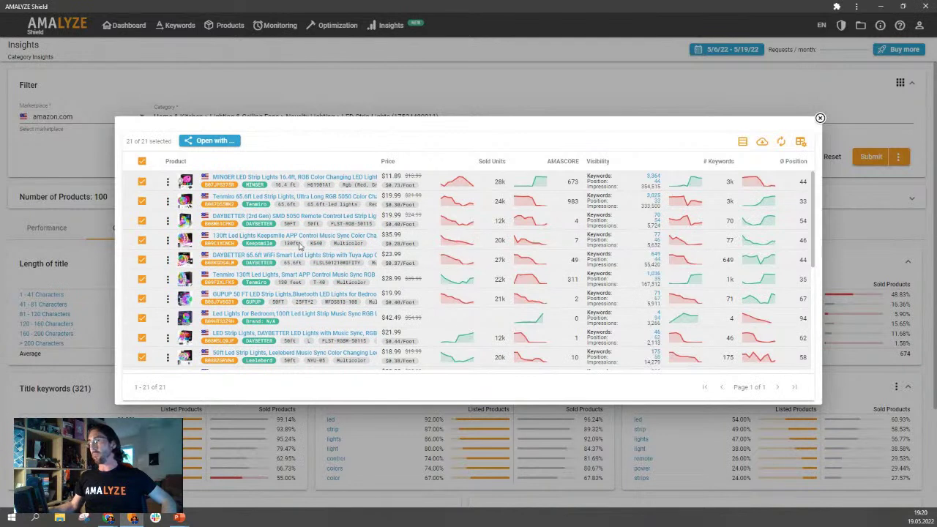
{"action": "left_click", "coordinate": [762, 144]}
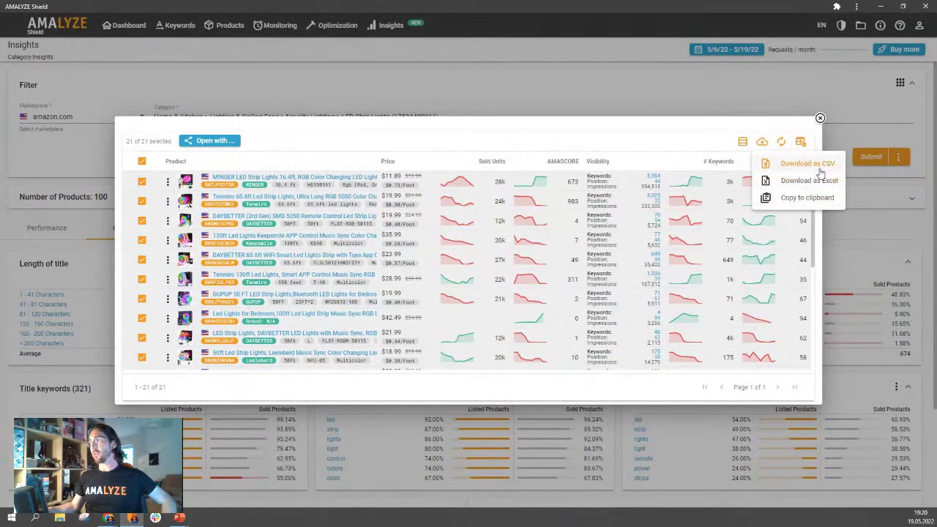
{"action": "left_click", "coordinate": [574, 140]}
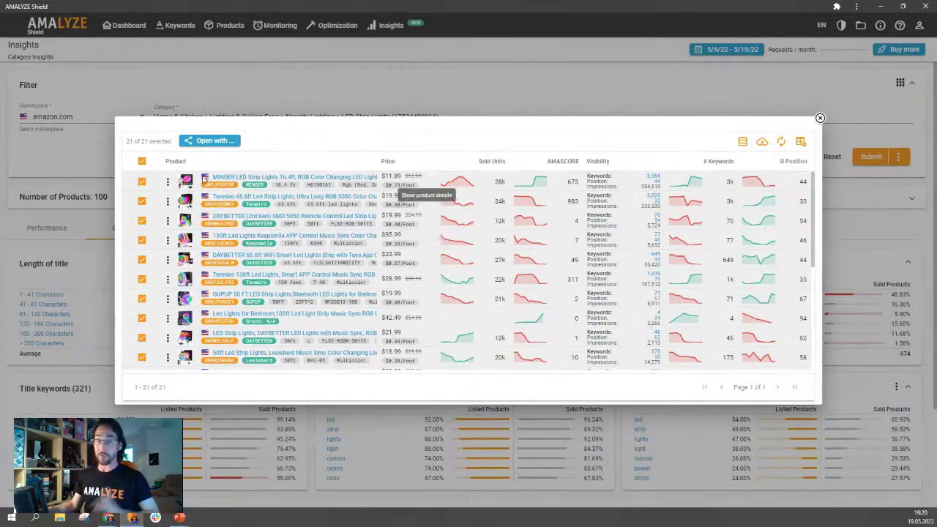
{"action": "left_click", "coordinate": [205, 144]}
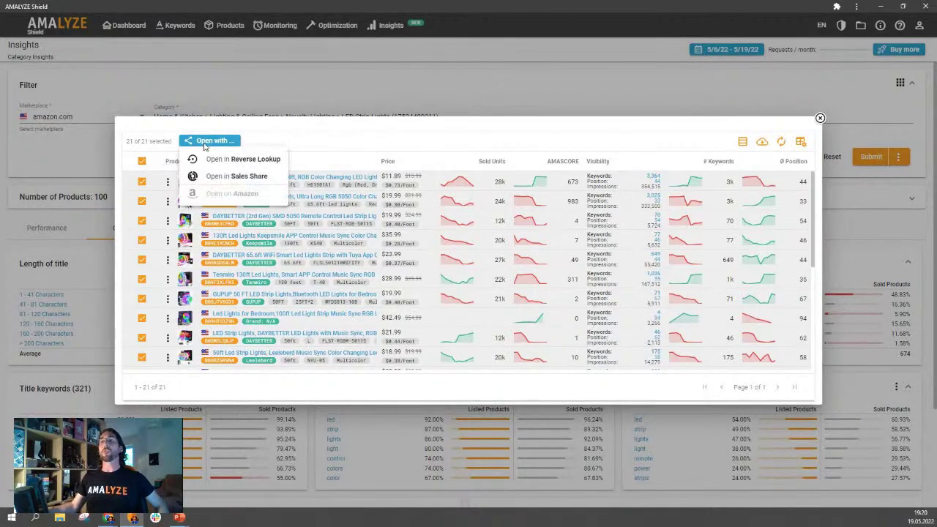
{"action": "left_click", "coordinate": [237, 176]}
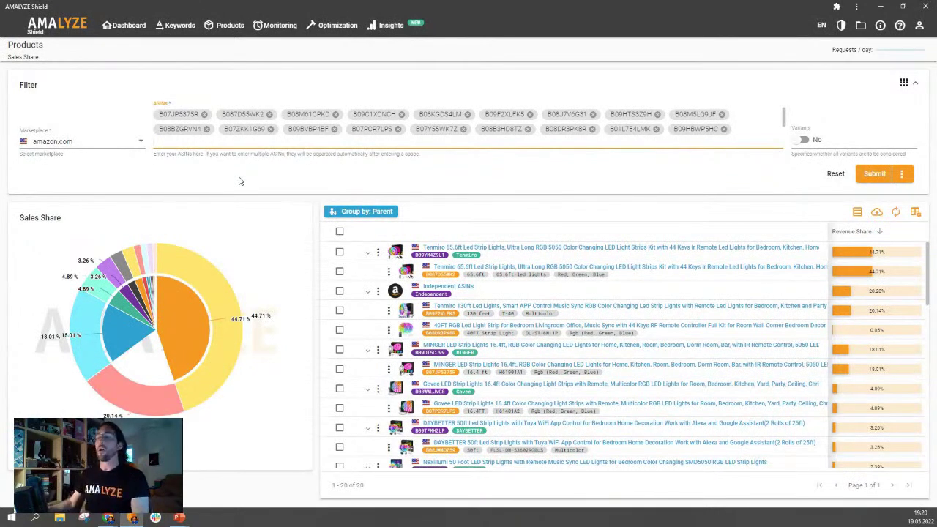
- Collapse the parent product groups with the highest revenue shares, from Tenmiro down to the maylit TV backlight
{"action": "left_click", "coordinate": [368, 253]}
{"action": "left_click", "coordinate": [369, 272]}
{"action": "left_click", "coordinate": [369, 290]}
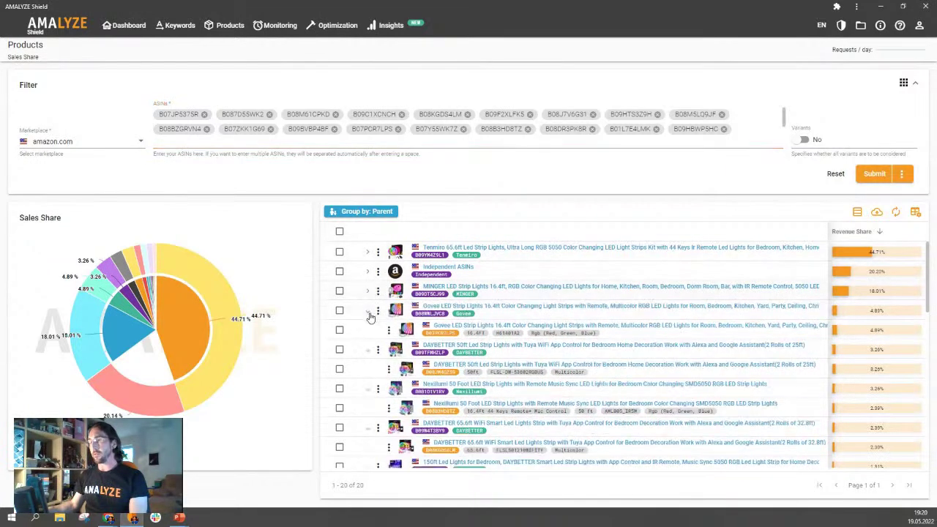
{"action": "left_click", "coordinate": [369, 312]}
{"action": "left_click", "coordinate": [369, 331]}
{"action": "left_click", "coordinate": [369, 350]}
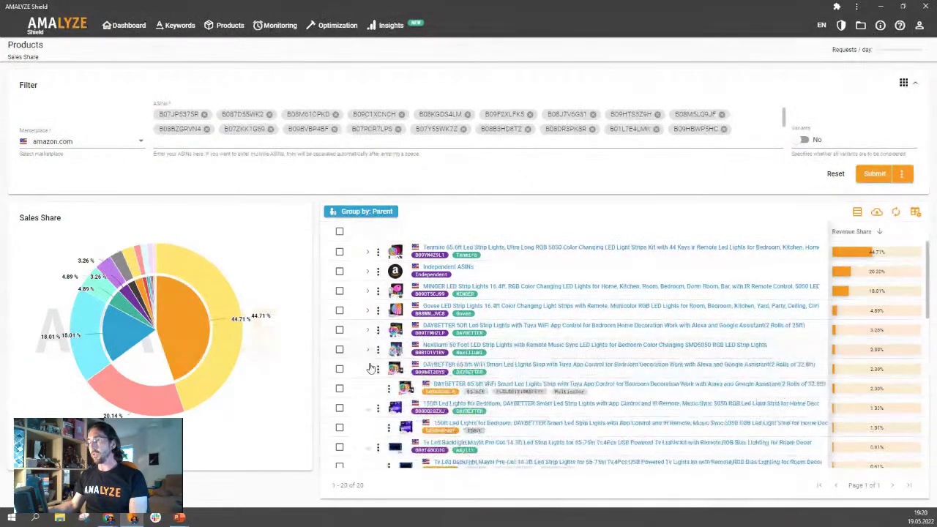
{"action": "left_click", "coordinate": [369, 369]}
{"action": "left_click", "coordinate": [369, 388]}
{"action": "mouse_move", "coordinate": [188, 287]}
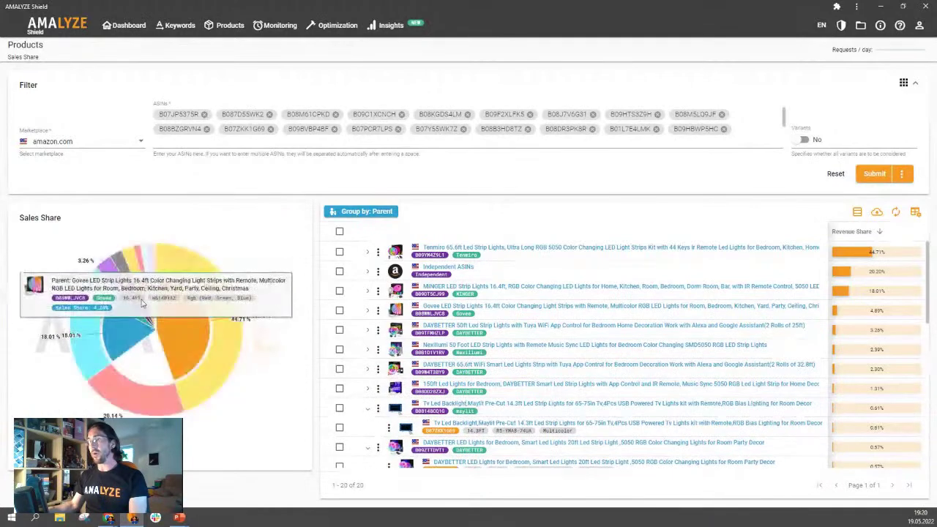
{"action": "left_click", "coordinate": [368, 408]}
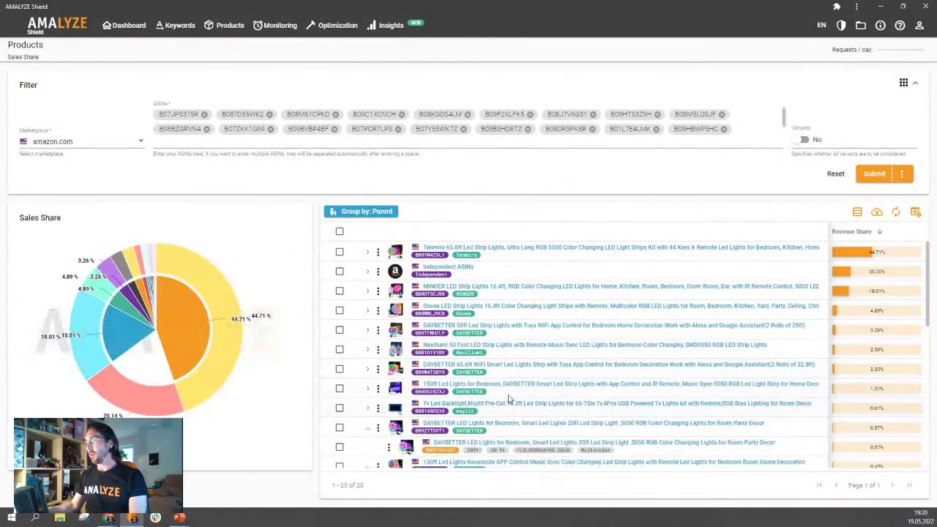
- Select the eight top groups by revenue share, down to the 150ft DAYBETTER lights, plus the 130ft Keepsmile variant
{"action": "scroll", "coordinate": [510, 379], "scroll_direction": "down", "scroll_amount": 3}
{"action": "scroll", "coordinate": [511, 379], "scroll_direction": "down", "scroll_amount": 5}
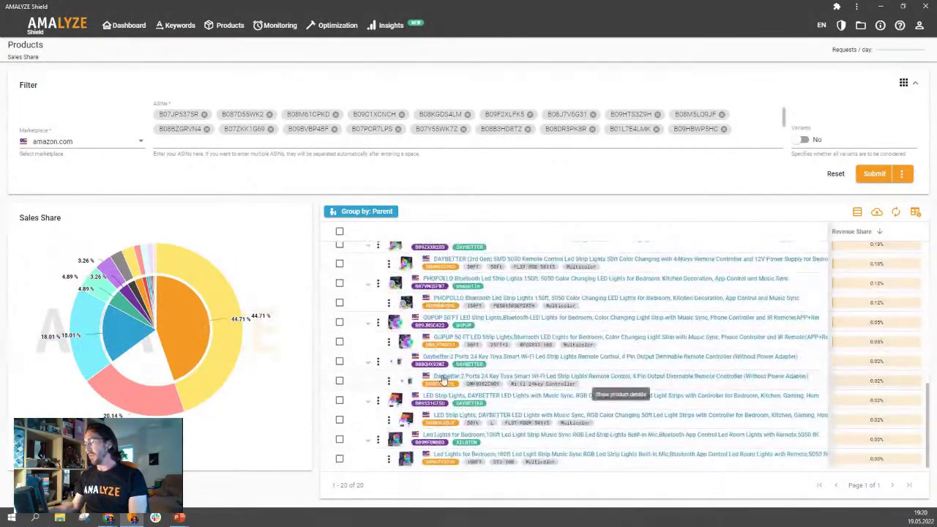
{"action": "scroll", "coordinate": [558, 338], "scroll_direction": "up", "scroll_amount": 8}
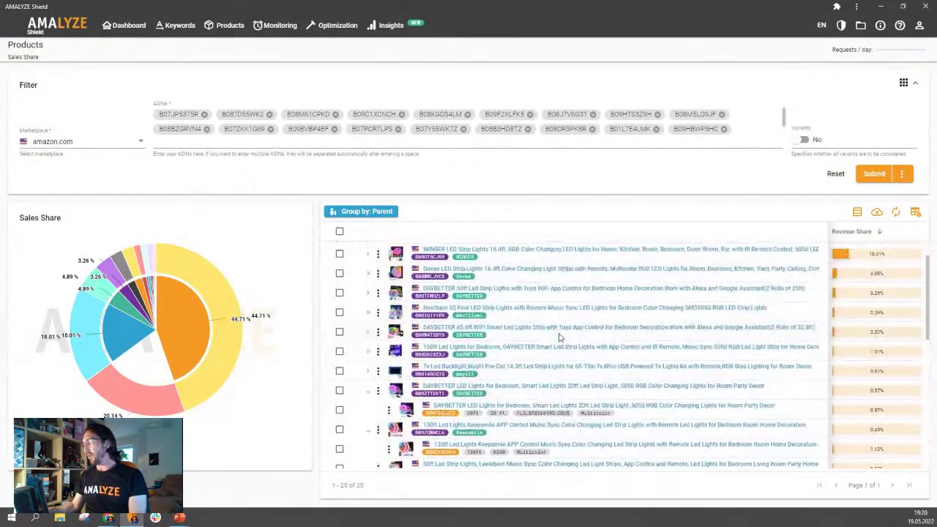
{"action": "left_click", "coordinate": [339, 251]}
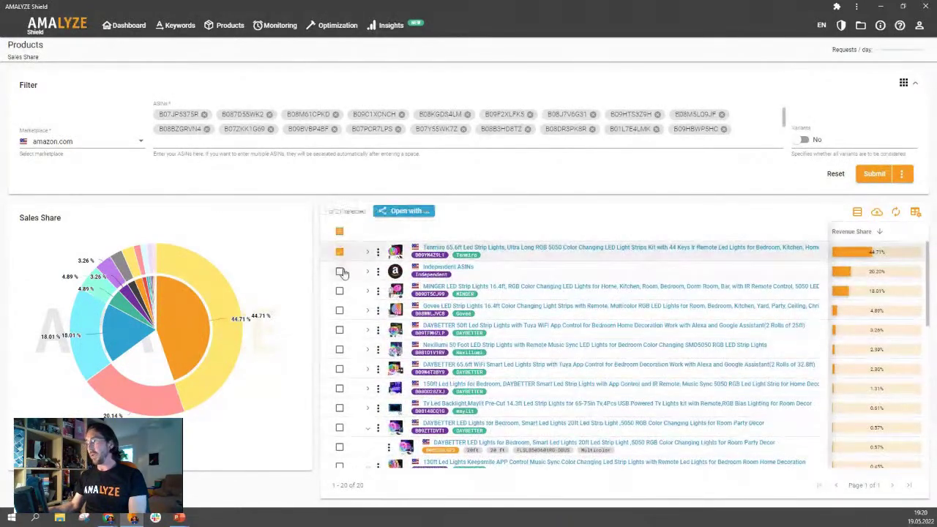
{"action": "left_click", "coordinate": [339, 272]}
{"action": "left_click", "coordinate": [340, 291]}
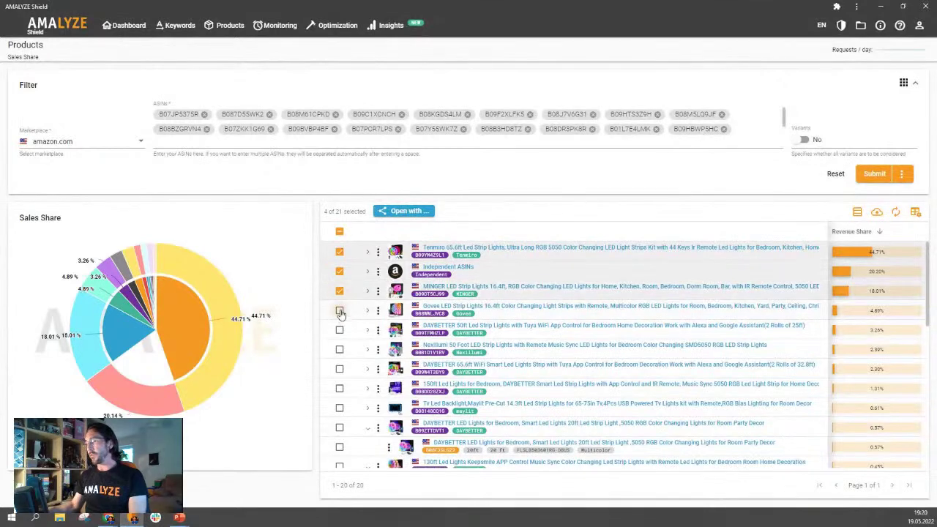
{"action": "left_click", "coordinate": [339, 311]}
{"action": "left_click", "coordinate": [340, 330]}
{"action": "left_click", "coordinate": [340, 368]}
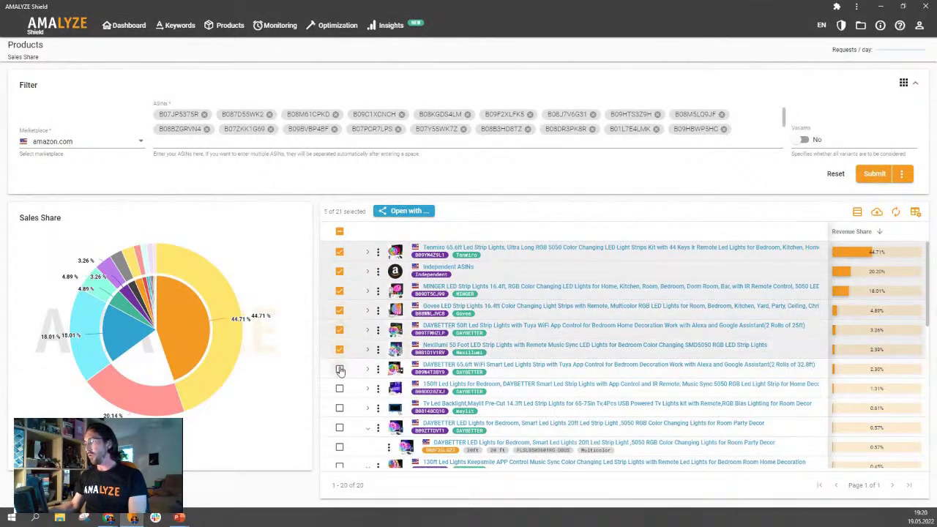
{"action": "left_click", "coordinate": [339, 388]}
{"action": "scroll", "coordinate": [344, 393], "scroll_direction": "down", "scroll_amount": 3}
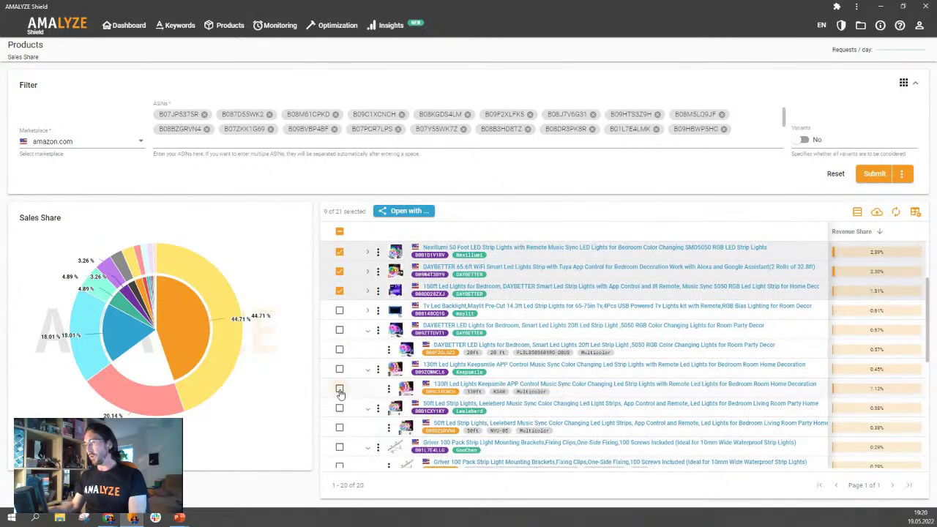
{"action": "left_click", "coordinate": [339, 388]}
- Open the selected top-selling products in Reverse Lookup
{"action": "mouse_move", "coordinate": [177, 306]}
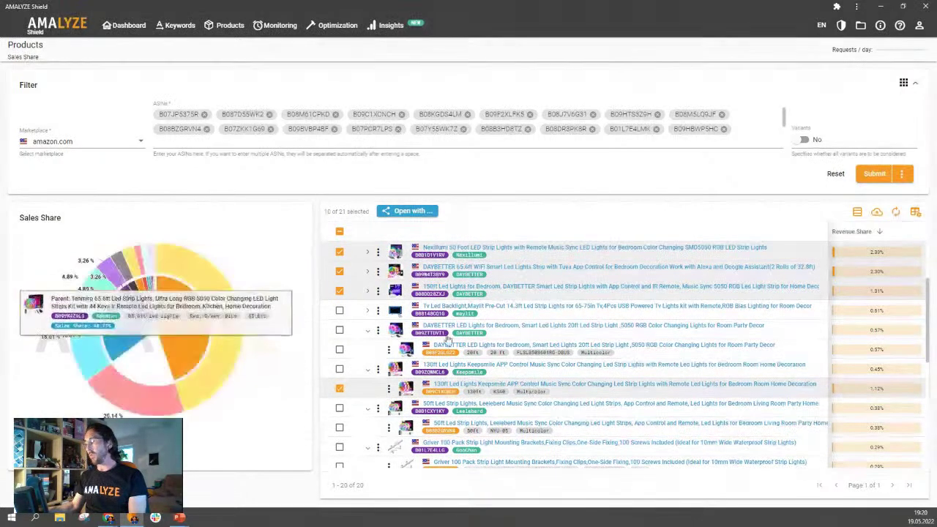
{"action": "scroll", "coordinate": [637, 370], "scroll_direction": "down", "scroll_amount": 4}
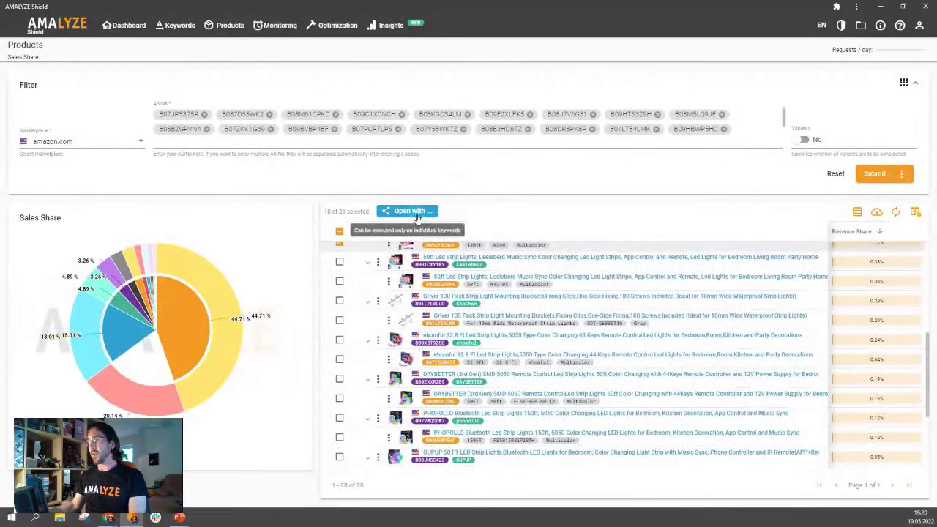
{"action": "left_click", "coordinate": [429, 212]}
{"action": "left_click", "coordinate": [419, 229]}
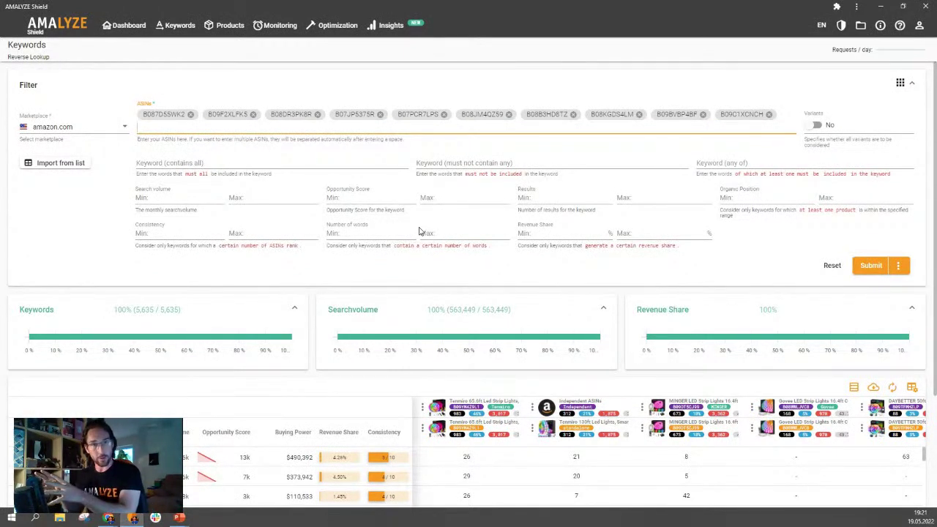
- Set the keyword filter's minimum monthly search volume to 3000 and check the remaining keyword, search volume and revenue shares
{"action": "left_click", "coordinate": [183, 197]}
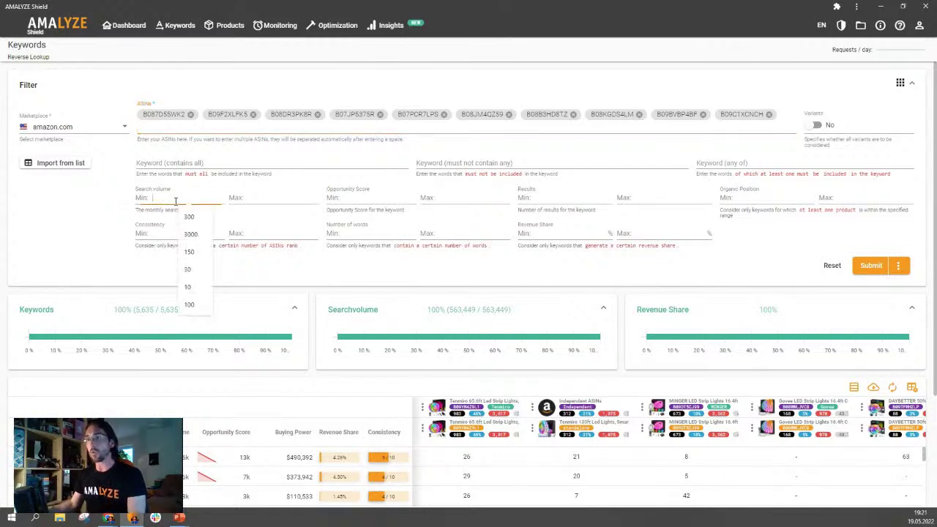
{"action": "left_click", "coordinate": [192, 234]}
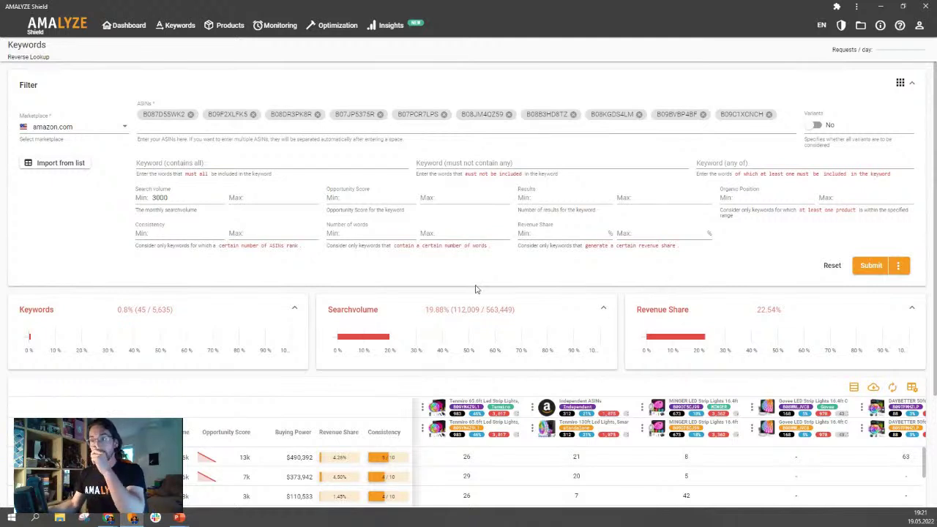
{"action": "mouse_move", "coordinate": [144, 317]}
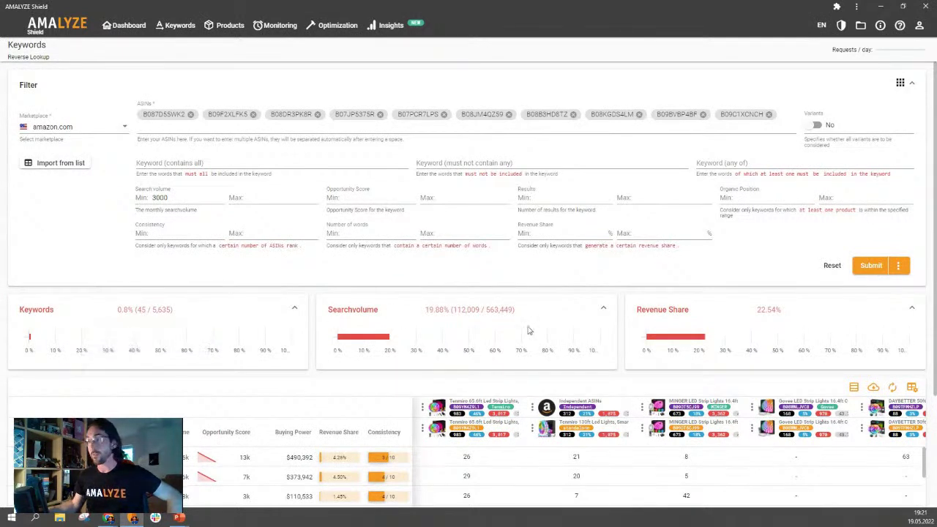
- Clear the minimum search volume and filter the keywords by a minimum revenue share of 0.1 % instead
{"action": "mouse_move", "coordinate": [427, 315]}
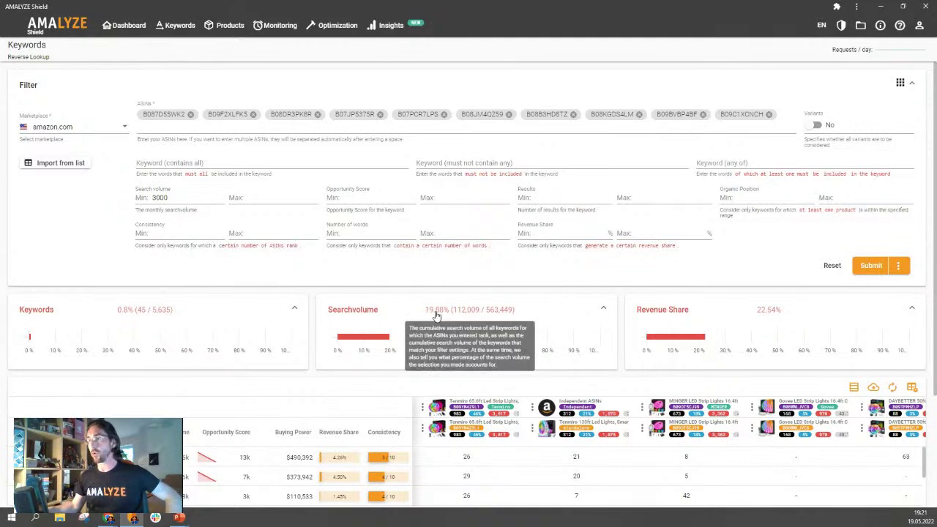
{"action": "mouse_move", "coordinate": [765, 316]}
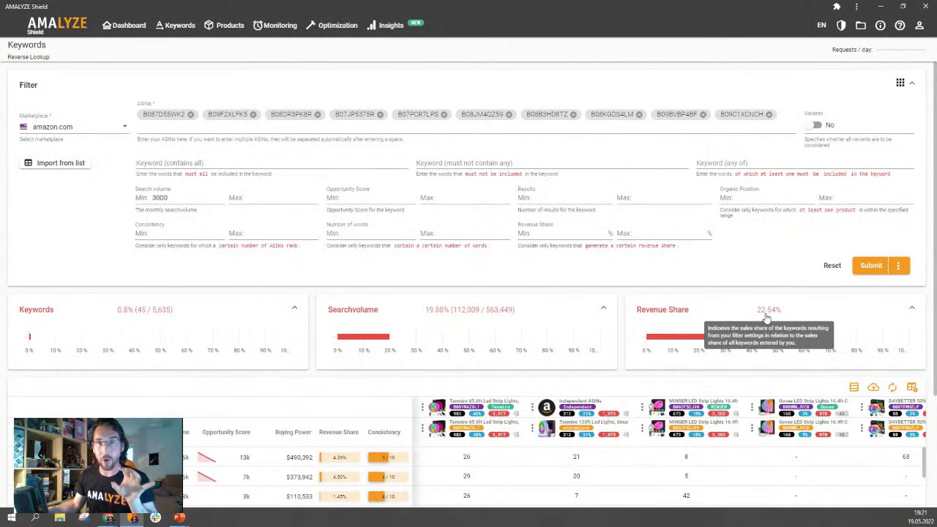
{"action": "double_click", "coordinate": [161, 197]}
{"action": "key", "text": "BackSpace"}
{"action": "left_click", "coordinate": [556, 233]}
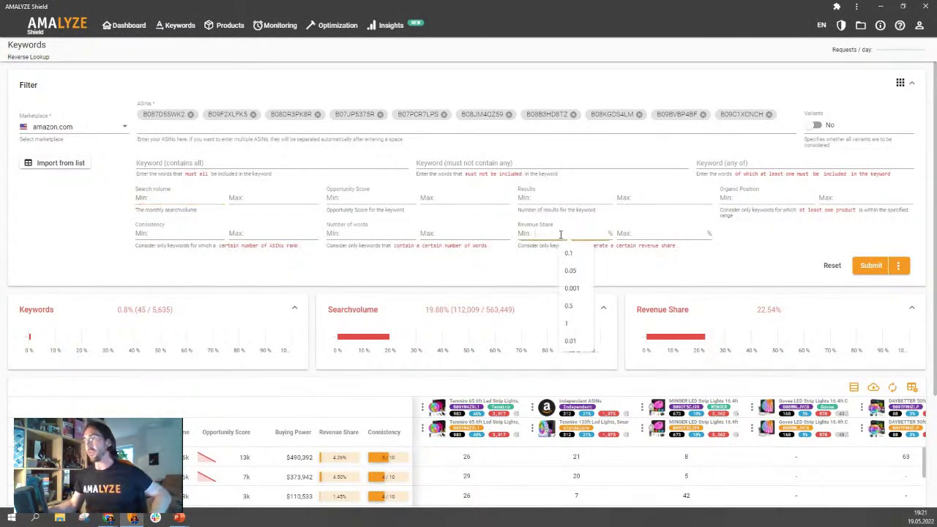
{"action": "left_click", "coordinate": [571, 253]}
{"action": "left_click", "coordinate": [872, 265]}
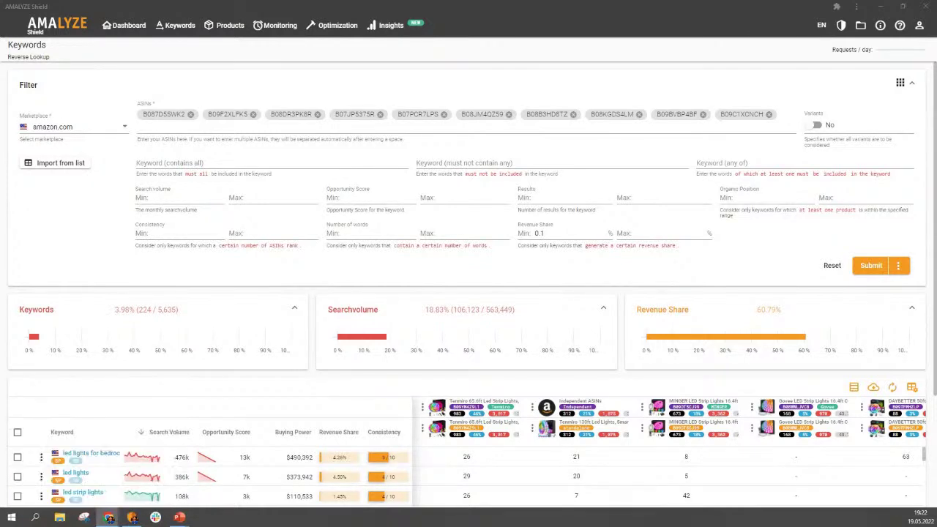
- Sort the filtered keywords by revenue share in descending order and review the top-earning ones
{"action": "scroll", "coordinate": [121, 391], "scroll_direction": "down", "scroll_amount": 4}
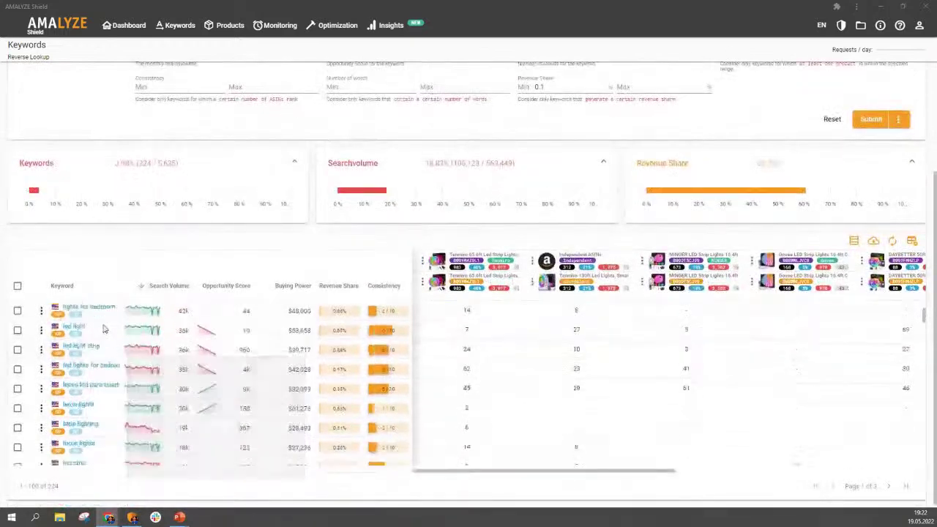
{"action": "scroll", "coordinate": [110, 337], "scroll_direction": "up", "scroll_amount": 3}
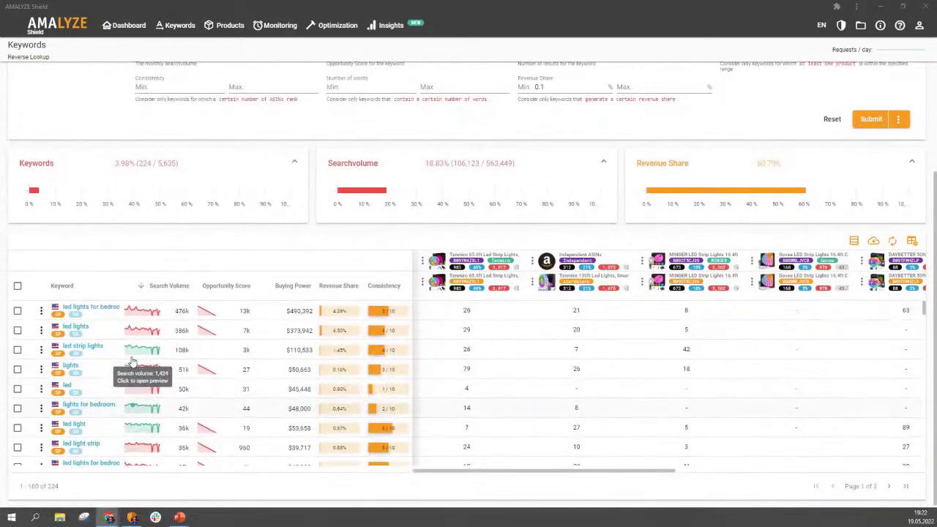
{"action": "scroll", "coordinate": [320, 344], "scroll_direction": "up", "scroll_amount": 1}
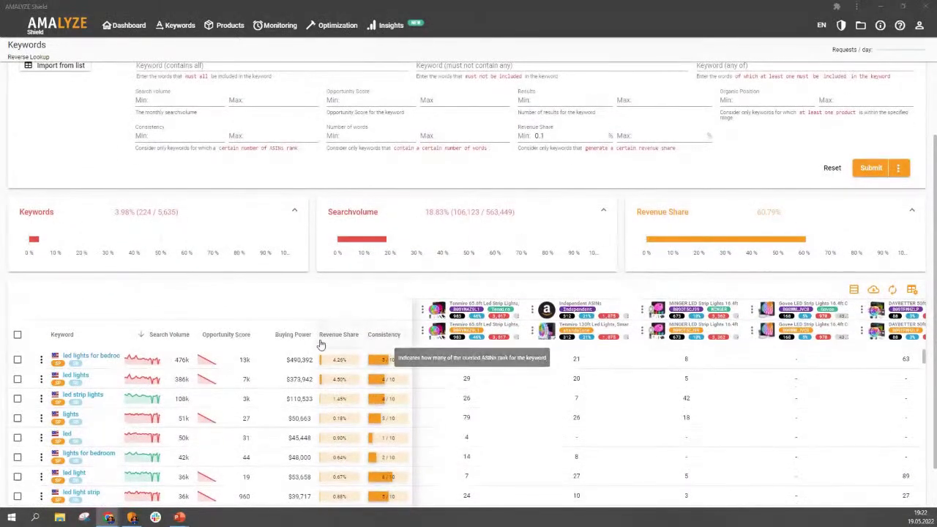
{"action": "left_click", "coordinate": [322, 343]}
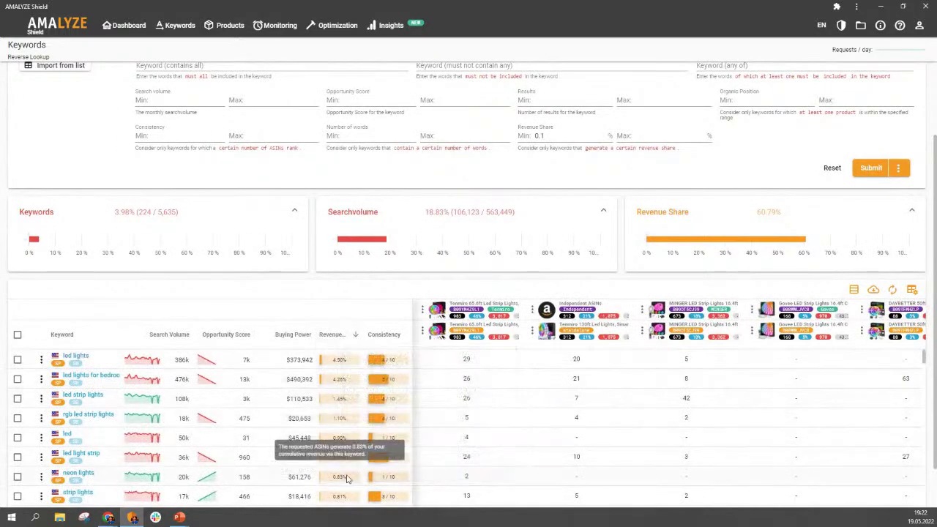
{"action": "scroll", "coordinate": [303, 330], "scroll_direction": "up", "scroll_amount": 1}
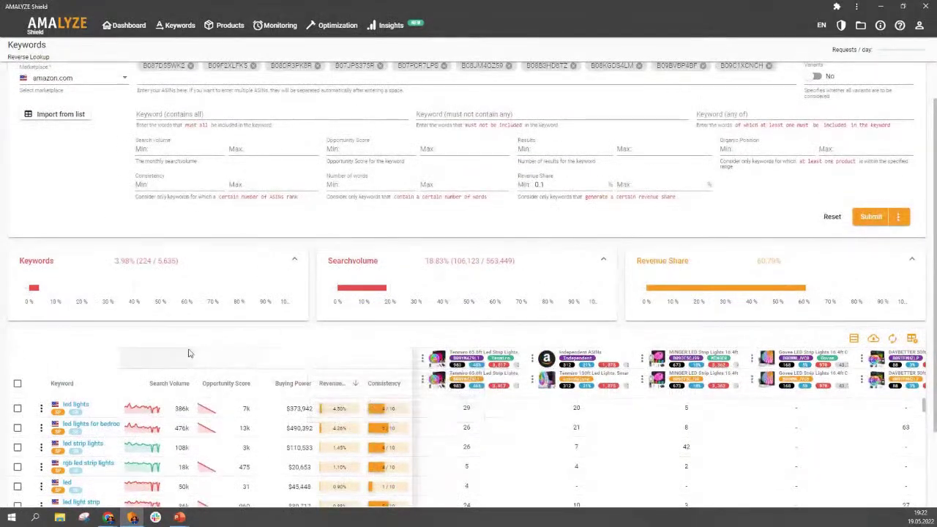
{"action": "scroll", "coordinate": [249, 366], "scroll_direction": "up", "scroll_amount": 1}
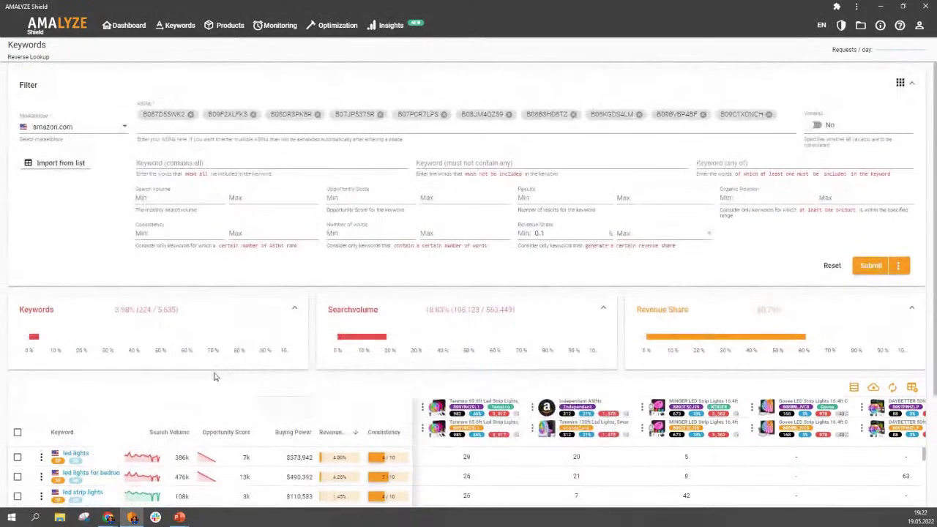
{"action": "left_click", "coordinate": [873, 388]}
{"action": "left_click", "coordinate": [823, 387]}
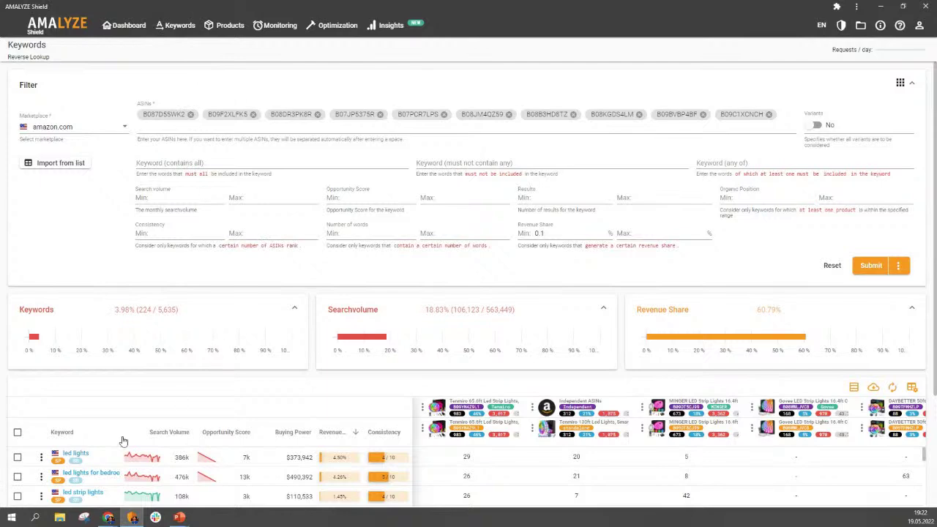
{"action": "left_click", "coordinate": [18, 433]}
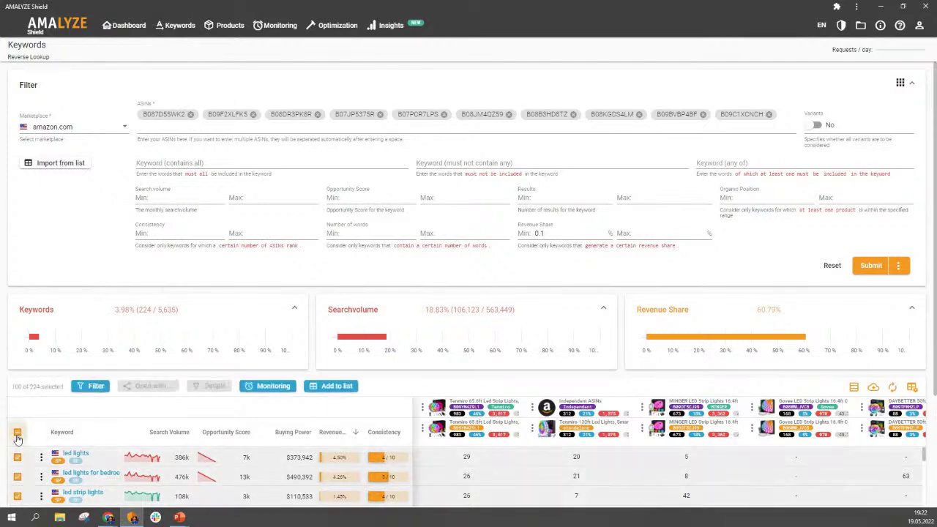
{"action": "left_click", "coordinate": [17, 433]}
- Search the keyword Database on amazon.com for keywords containing both "led" and "strip"
{"action": "left_click", "coordinate": [126, 25]}
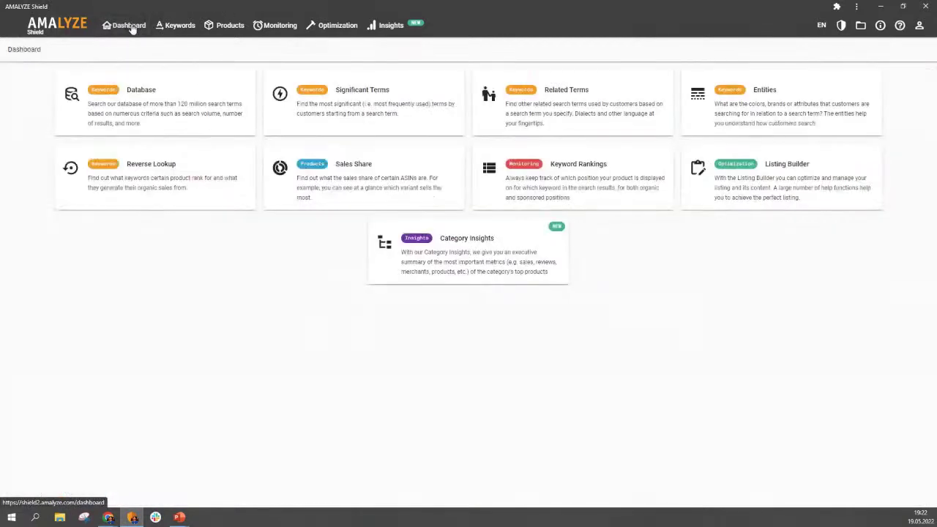
{"action": "left_click", "coordinate": [166, 98]}
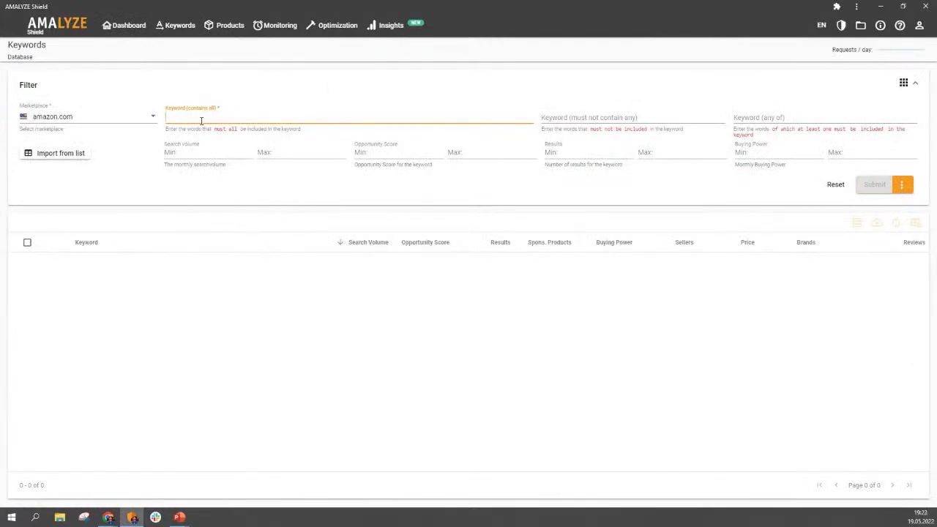
{"action": "type", "text": "led"}
{"action": "key", "text": "Return"}
{"action": "type", "text": "st"}
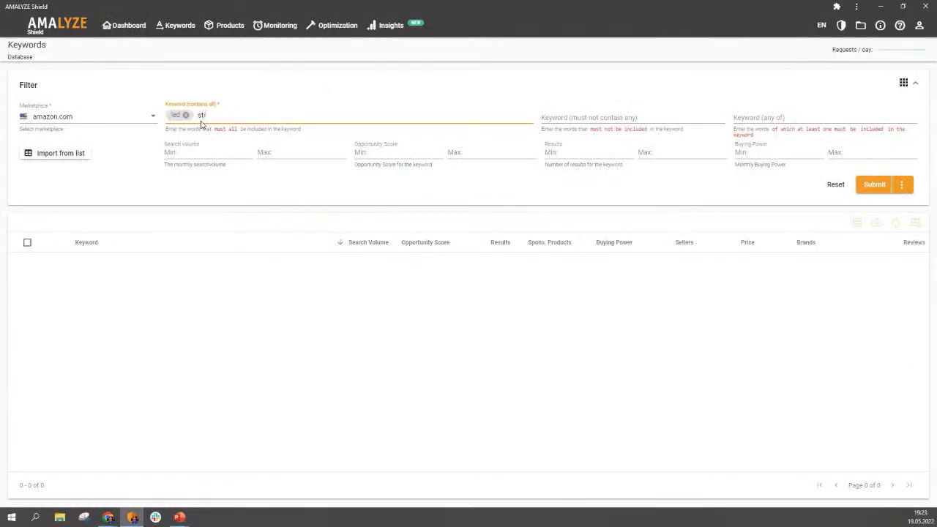
{"action": "type", "text": "rip"}
{"action": "key", "text": "Return"}
{"action": "key", "text": "Return"}
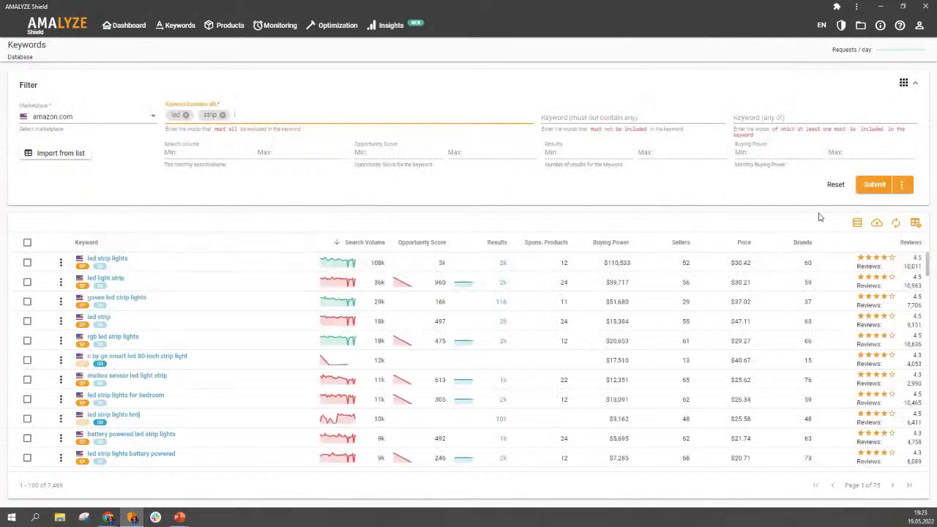
- Open the "led" and "strip" keyword search in Entities and examine the entity groups, including sizes and units of measurement
{"action": "left_click", "coordinate": [905, 188]}
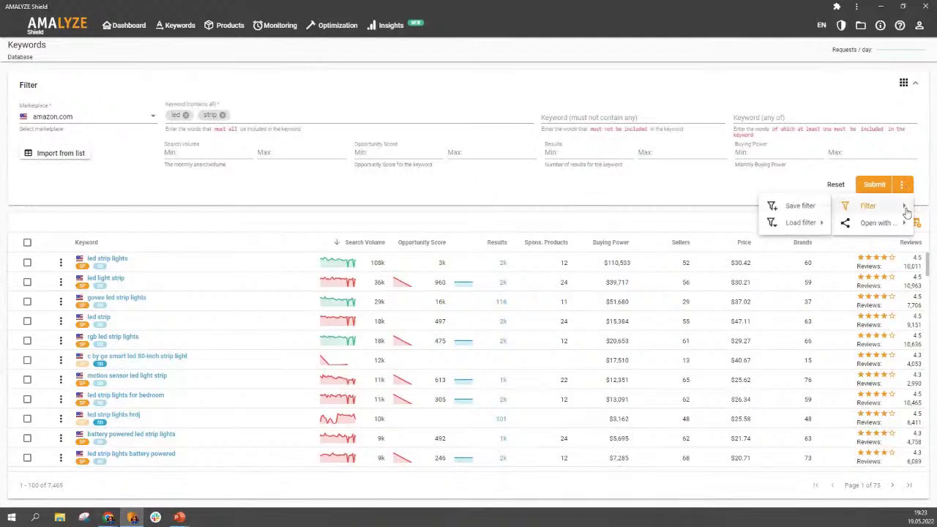
{"action": "mouse_move", "coordinate": [879, 223]}
{"action": "mouse_move", "coordinate": [806, 223]}
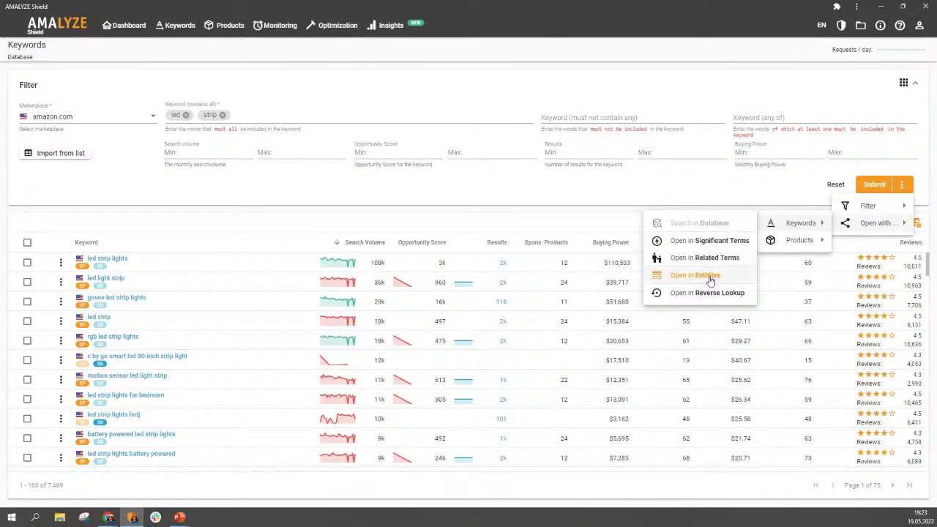
{"action": "left_click", "coordinate": [709, 280]}
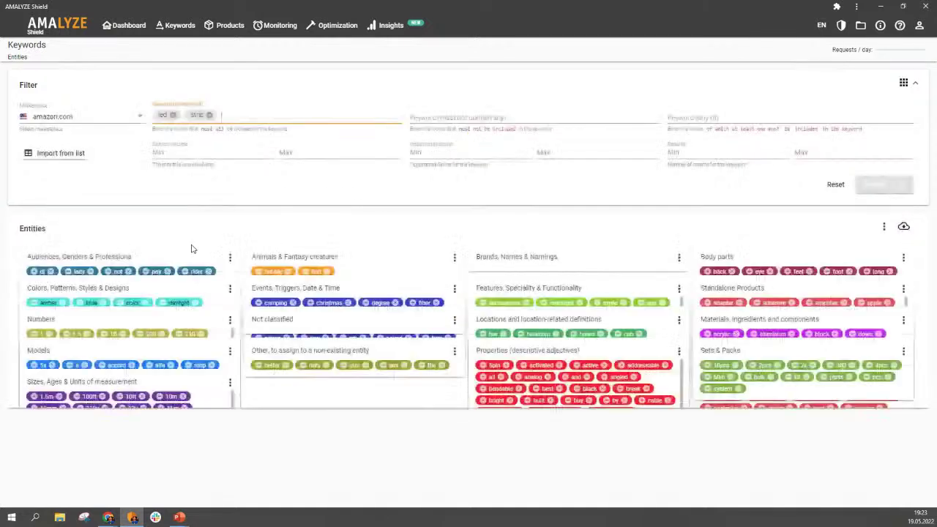
{"action": "scroll", "coordinate": [224, 239], "scroll_direction": "down", "scroll_amount": 5}
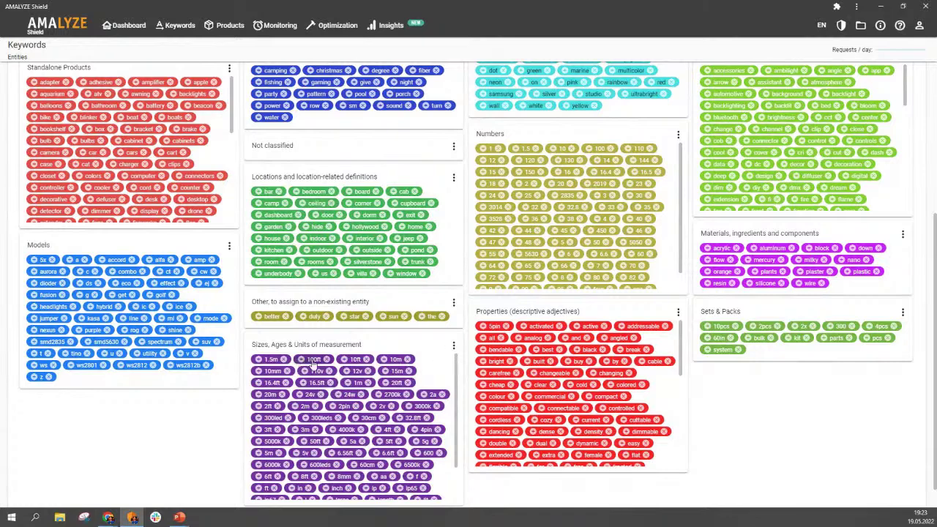
{"action": "scroll", "coordinate": [721, 399], "scroll_direction": "up", "scroll_amount": 5}
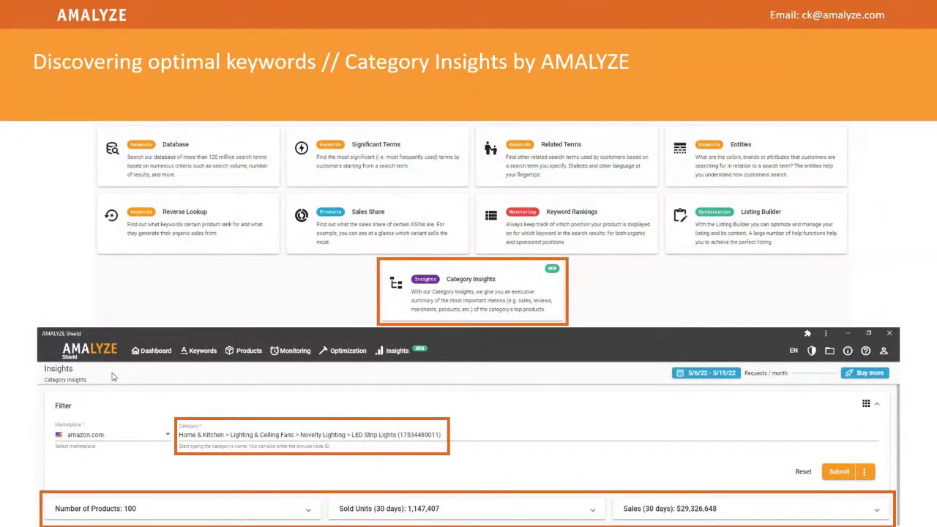
{"action": "left_click", "coordinate": [235, 318]}
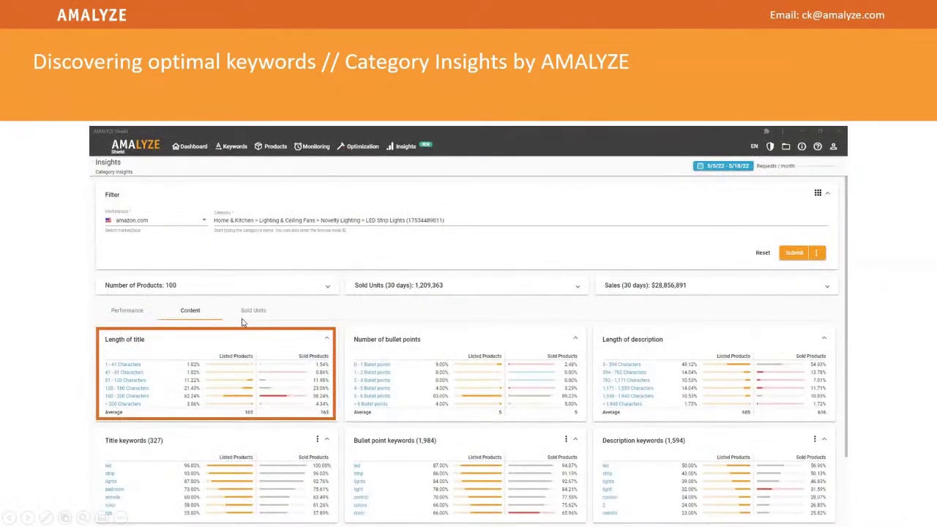
{"action": "left_click", "coordinate": [207, 387]}
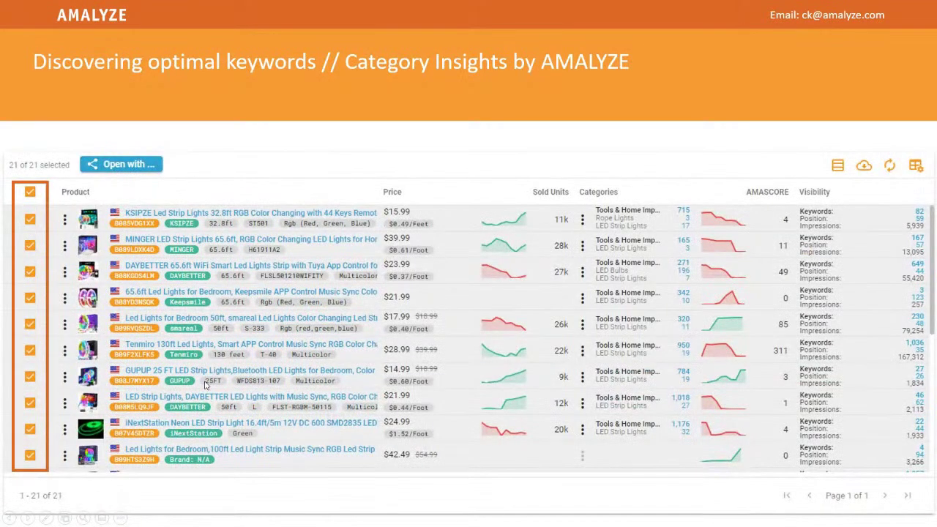
{"action": "left_click", "coordinate": [228, 364]}
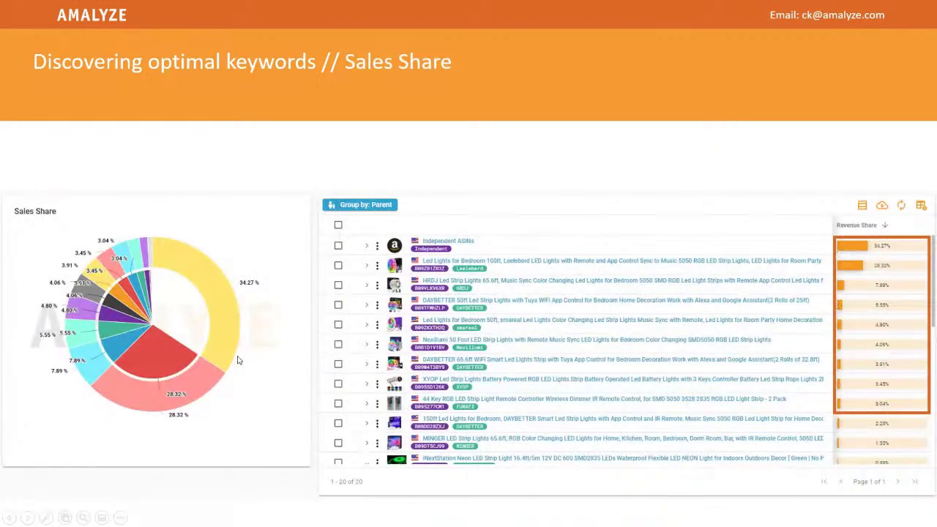
{"action": "left_click", "coordinate": [239, 359]}
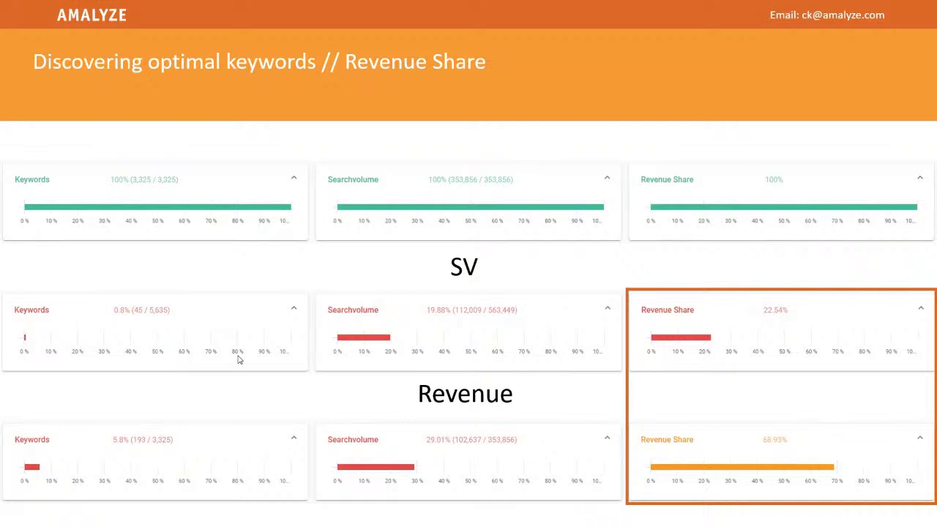
{"action": "left_click", "coordinate": [210, 356]}
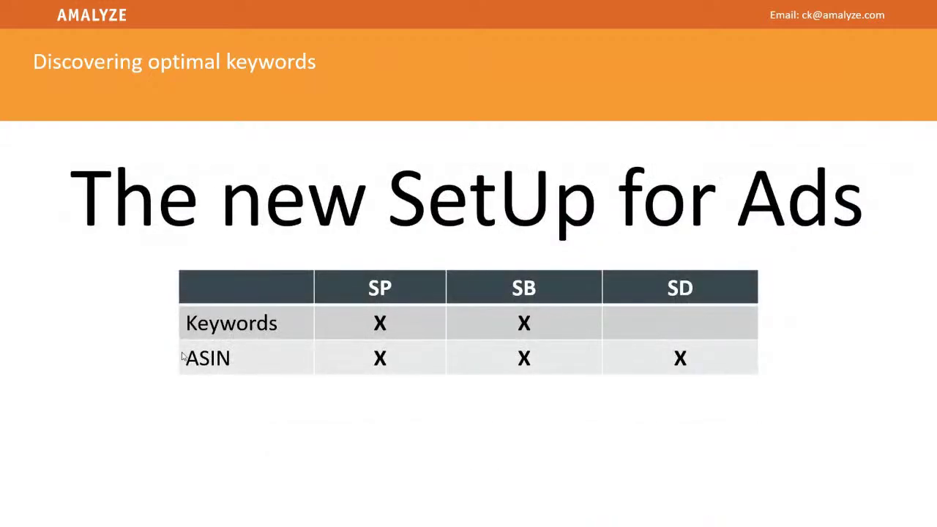